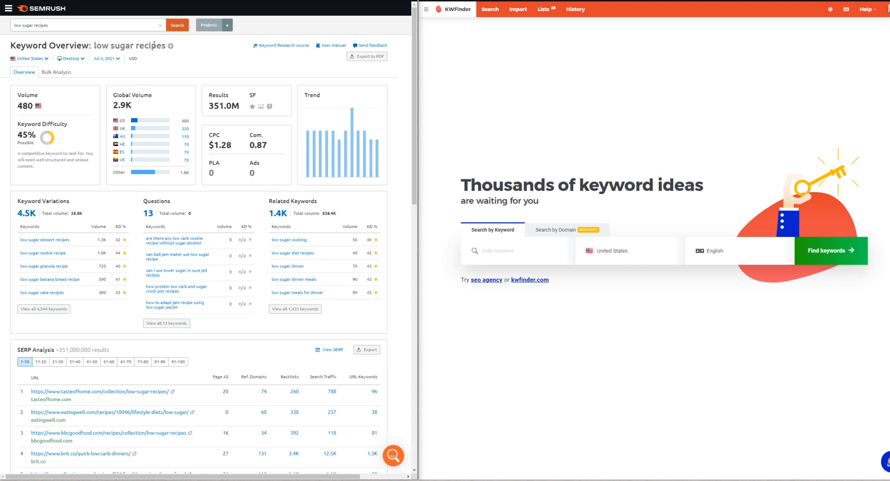
Copy the keyword "low sugar recipes" from the Semrush keyword search
triple_click(24, 26)
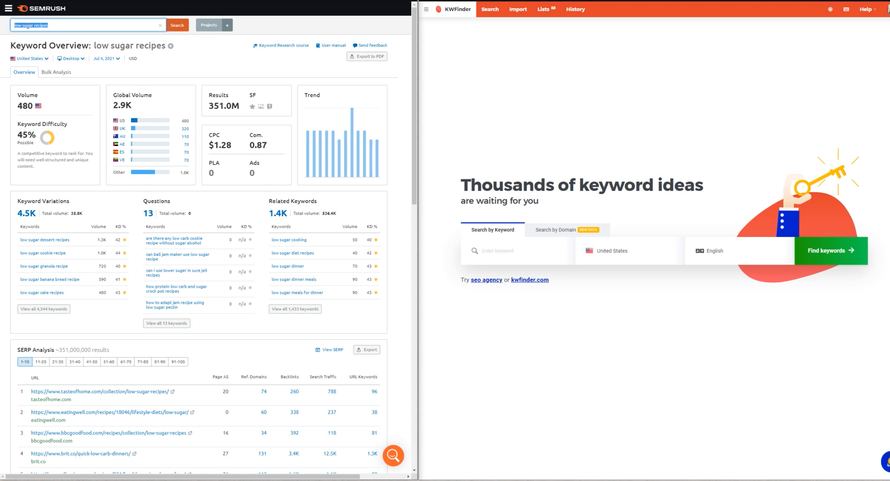
right_click(24, 25)
click(37, 53)
Examine the Semrush overview for "low sugar recipes", including the keyword ideas and the SERP Analysis table
scroll(189, 325, down, 5)
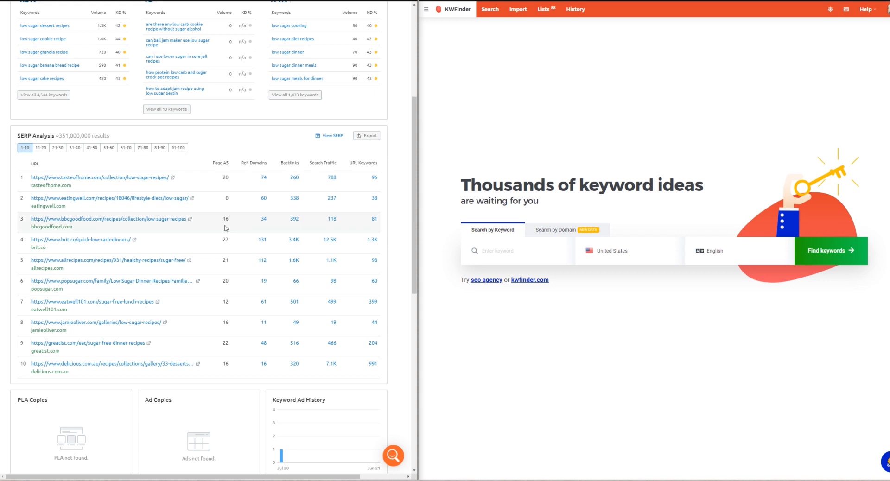
scroll(226, 229, down, 5)
scroll(226, 227, up, 4)
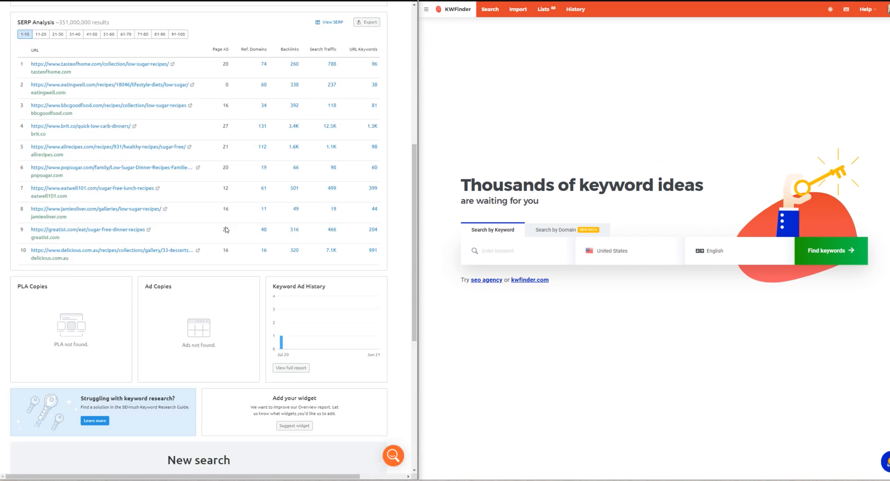
scroll(226, 227, up, 3)
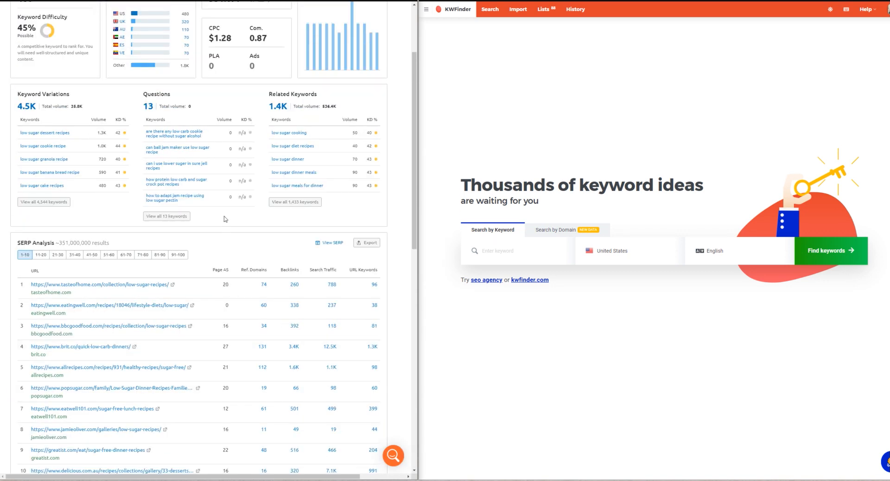
scroll(225, 220, down, 3)
scroll(225, 225, up, 5)
scroll(226, 226, up, 1)
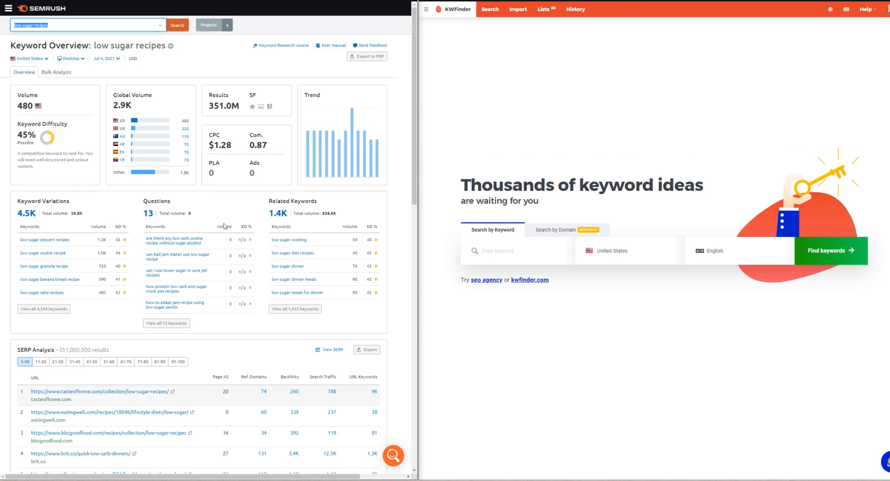
Switch to KWFinder and find keywords for the copied phrase "low sugar recipes" in the United States in English
click(493, 254)
right_click(493, 254)
click(510, 308)
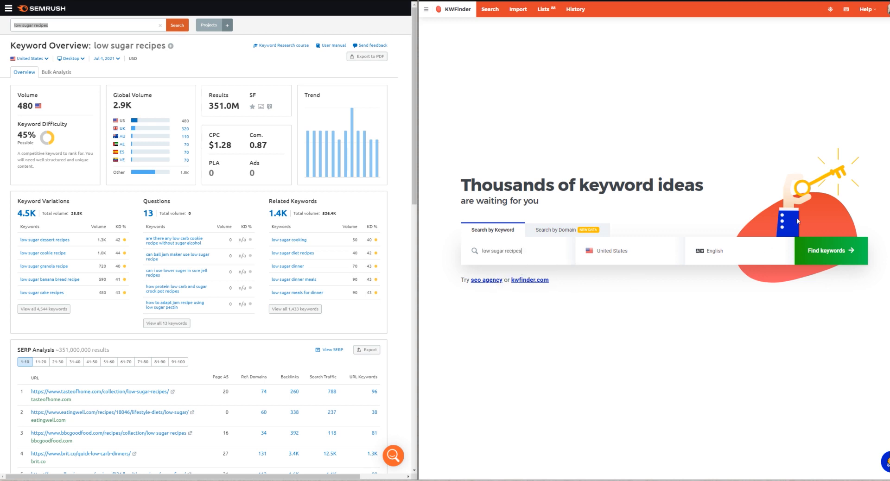
click(834, 253)
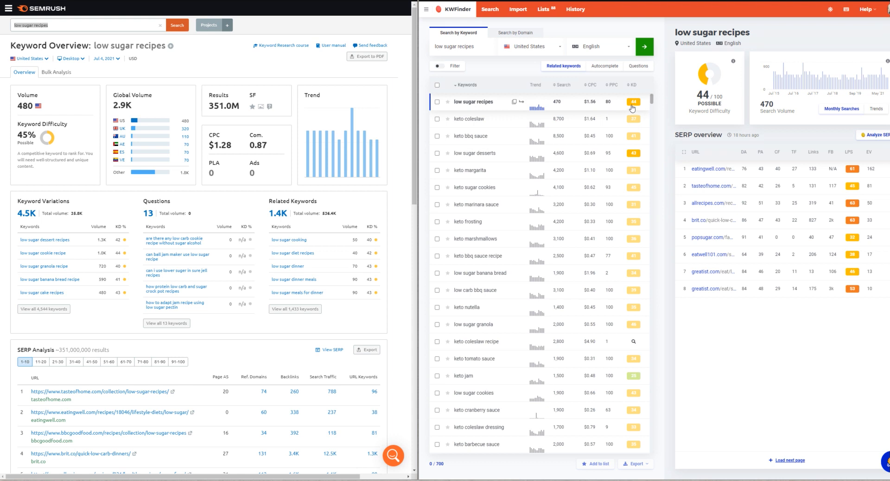
Look up "why does my dog smell?" in KWFinder and copy the phrase to the clipboard
mouse_move(638, 109)
drag(483, 45, 405, 46)
text(w)
drag(495, 52, 429, 53)
right_click(452, 49)
click(471, 74)
click(646, 48)
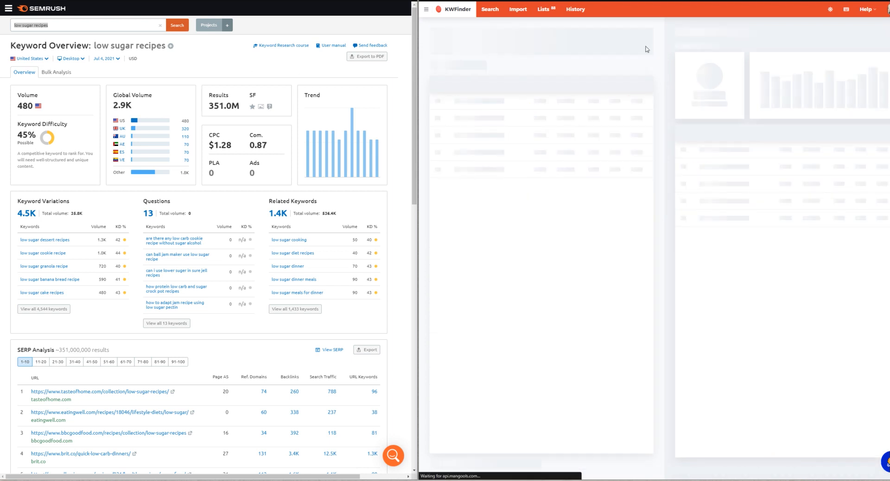
Switch to Semrush and search for the copied keyword "why does my dog smell?"
right_click(42, 26)
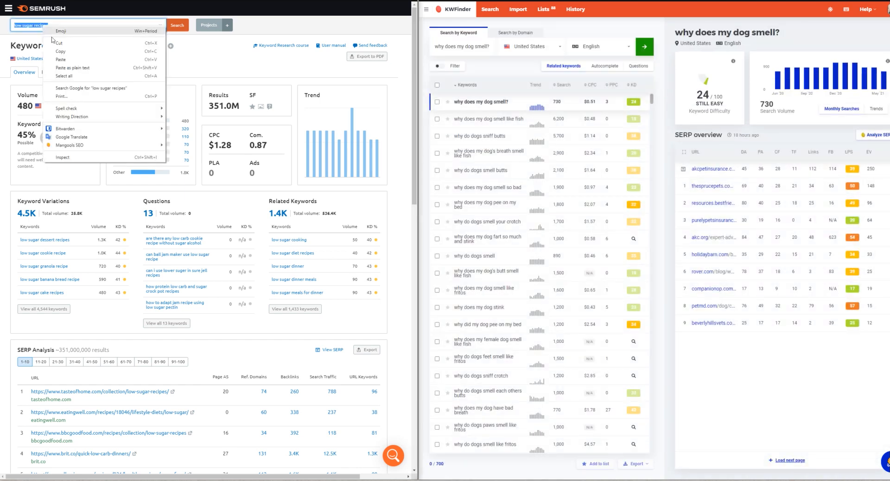
click(60, 60)
click(177, 27)
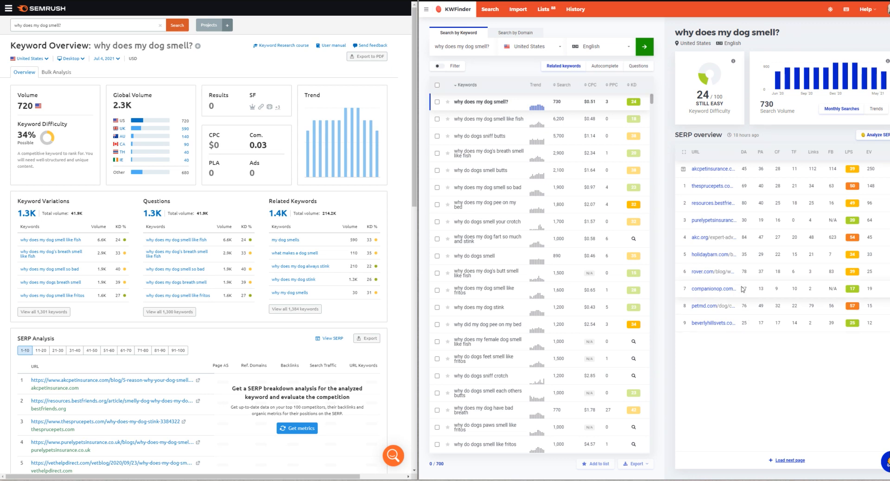
Load the metrics for the ranking pages in the Semrush SERP Analysis of "why does my dog smell?"
scroll(79, 139, down, 3)
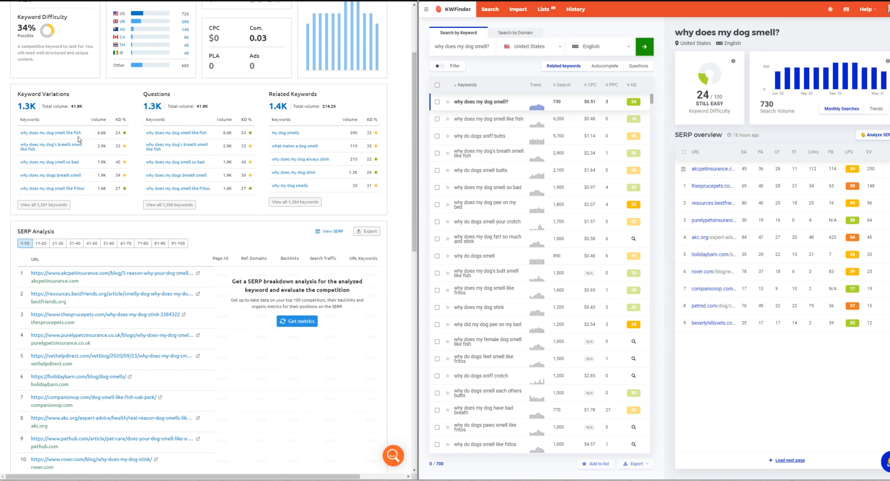
scroll(79, 139, down, 1)
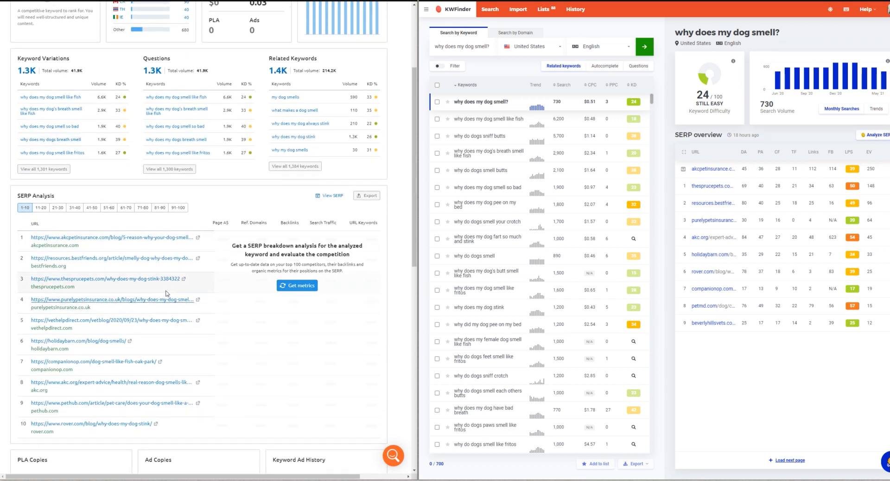
click(301, 286)
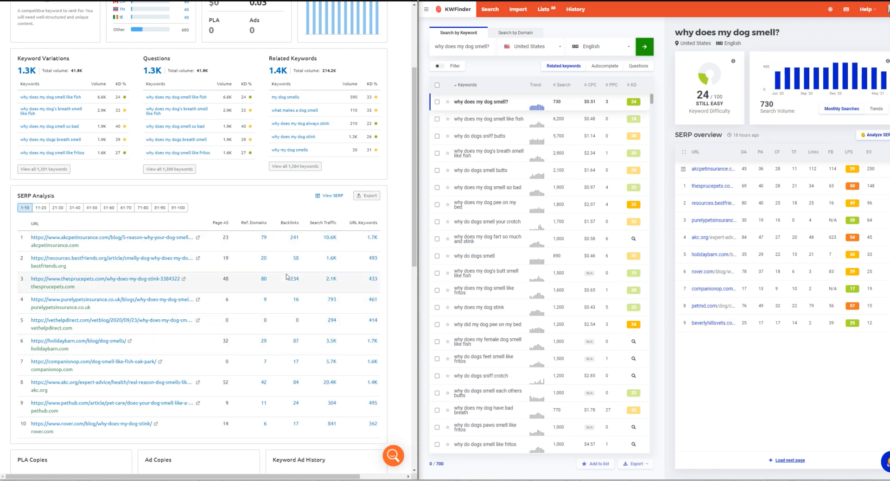
Compare the Semrush difficulty and page authority scores of the dog keyword's ranking pages with KWFinder's SERP overview
scroll(294, 266, down, 1)
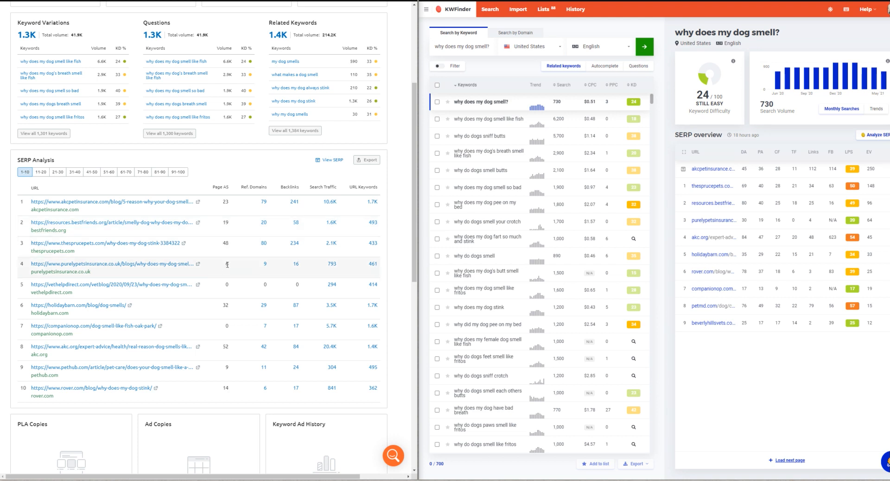
mouse_move(744, 155)
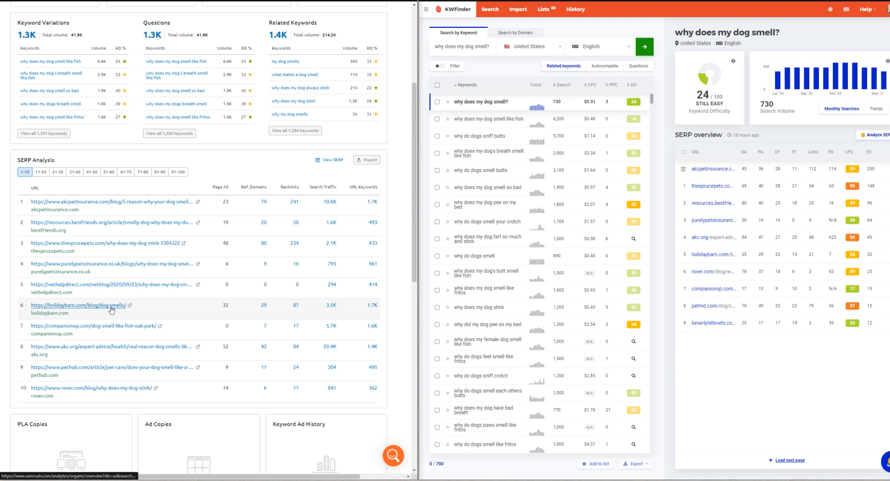
scroll(111, 310, up, 4)
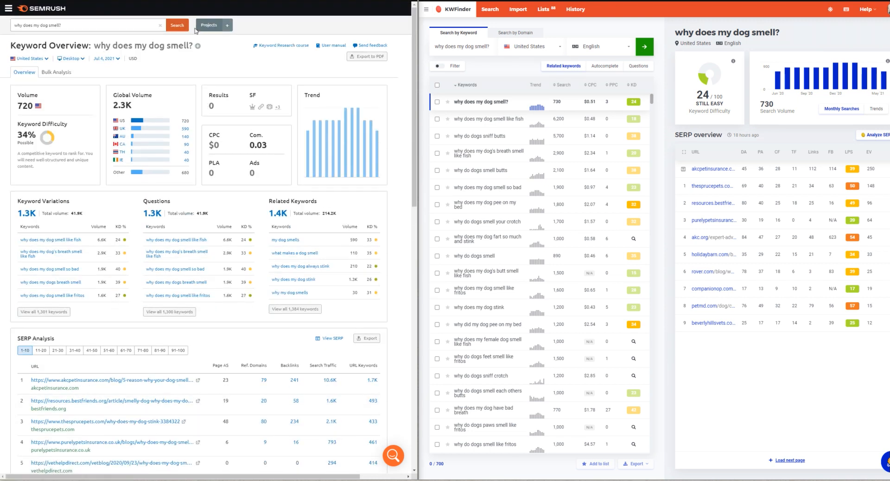
scroll(223, 238, down, 5)
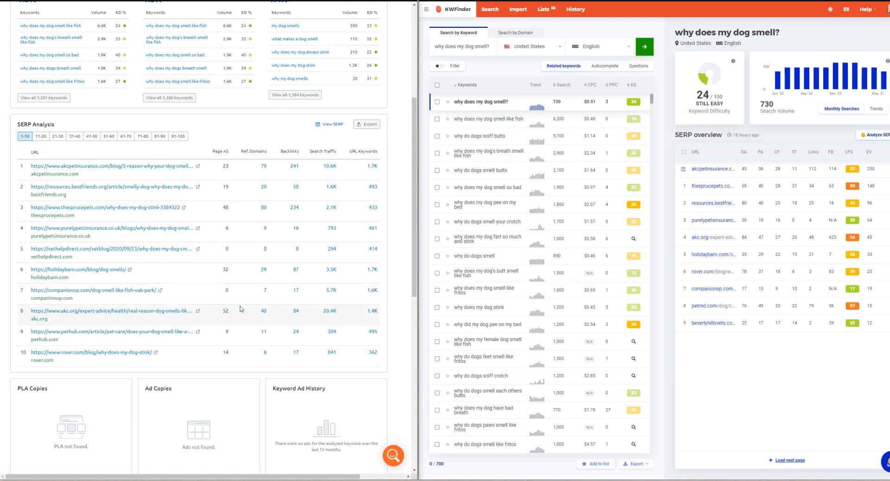
mouse_move(225, 152)
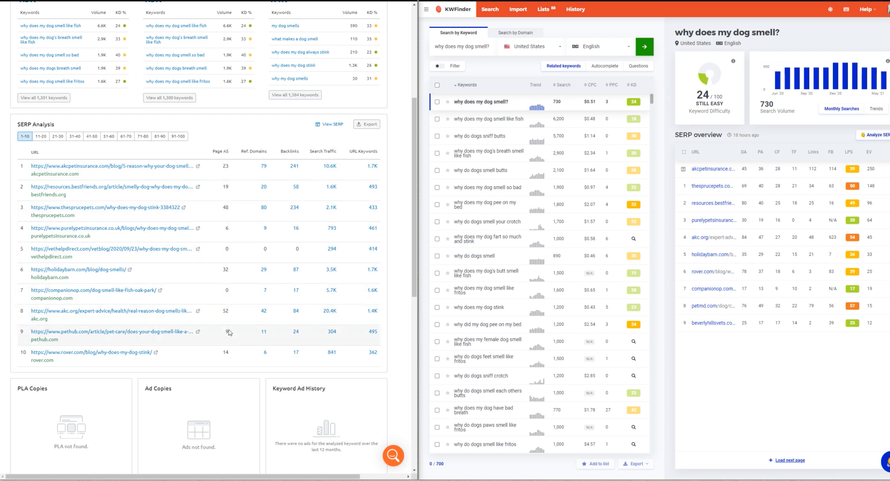
scroll(227, 238, up, 5)
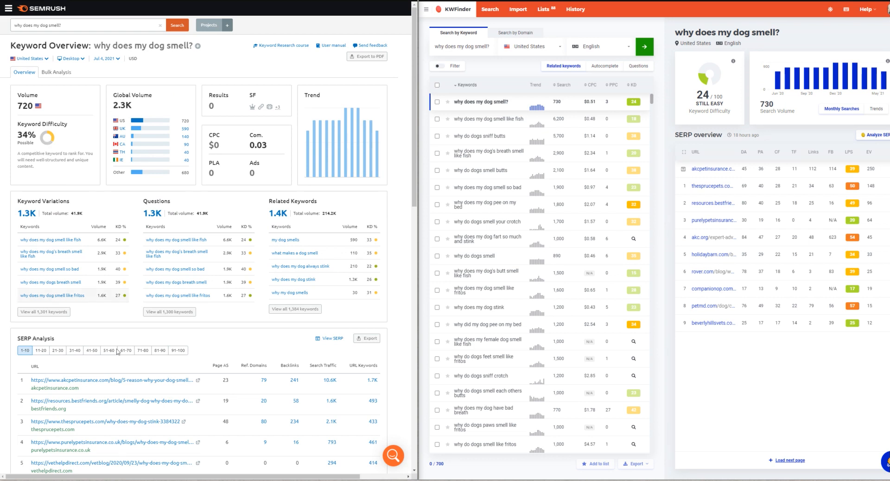
scroll(159, 378, down, 2)
scroll(31, 155, up, 3)
Replace the Semrush search keyword with "what is indoor bowls?" and copy the phrase
triple_click(73, 26)
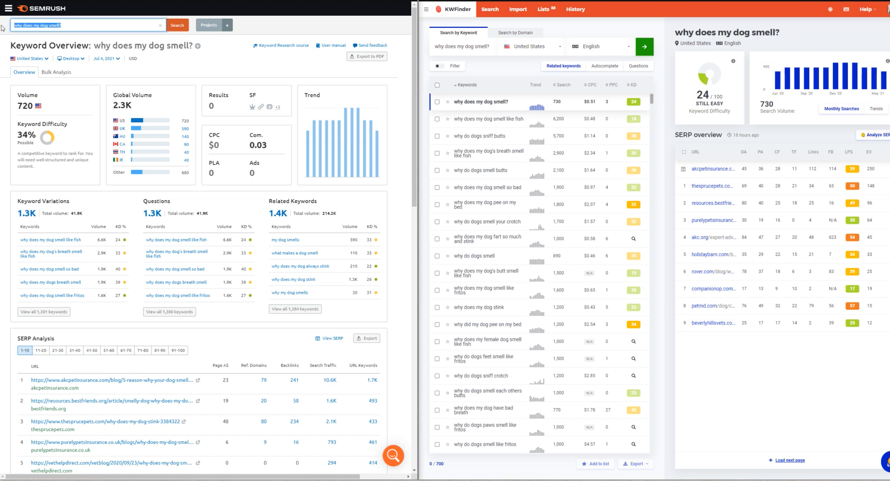
text(what is indoor bowls?)
key(ctrl+a)
right_click(44, 27)
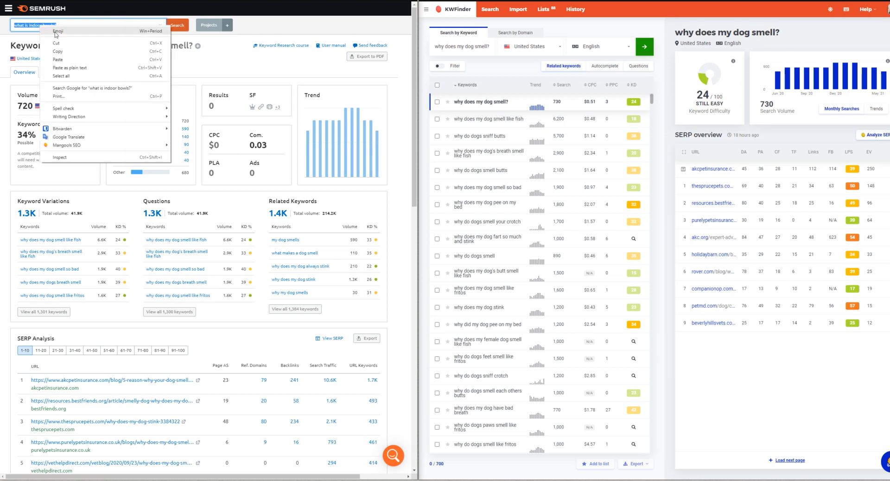
click(56, 53)
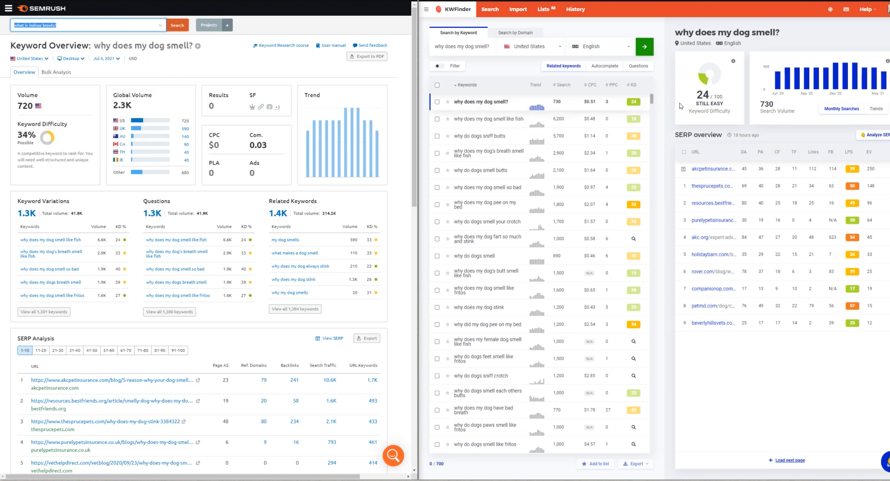
Switch to KWFinder and replace its search keyword with the copied "what is indoor bowls?", running the search
drag(492, 46, 430, 44)
right_click(449, 50)
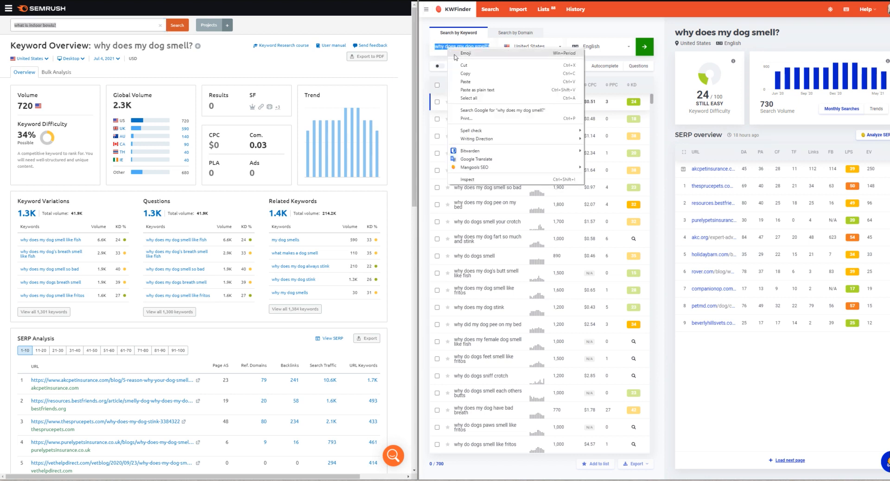
click(472, 83)
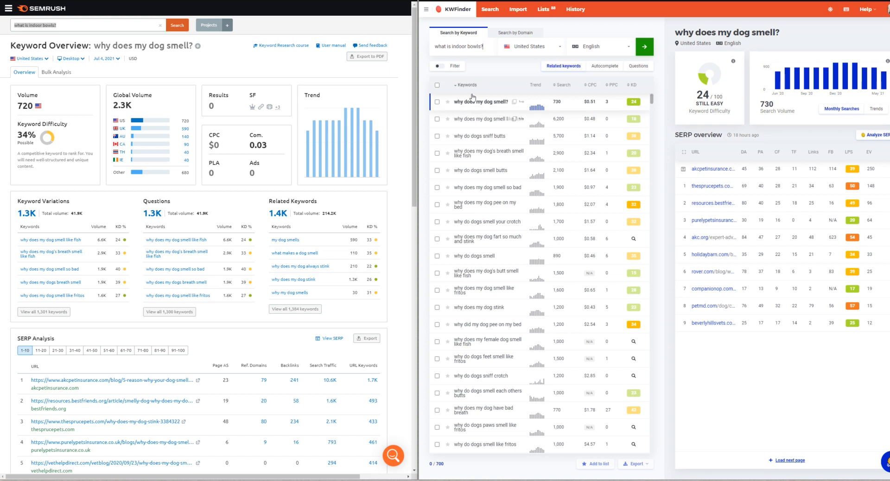
click(645, 47)
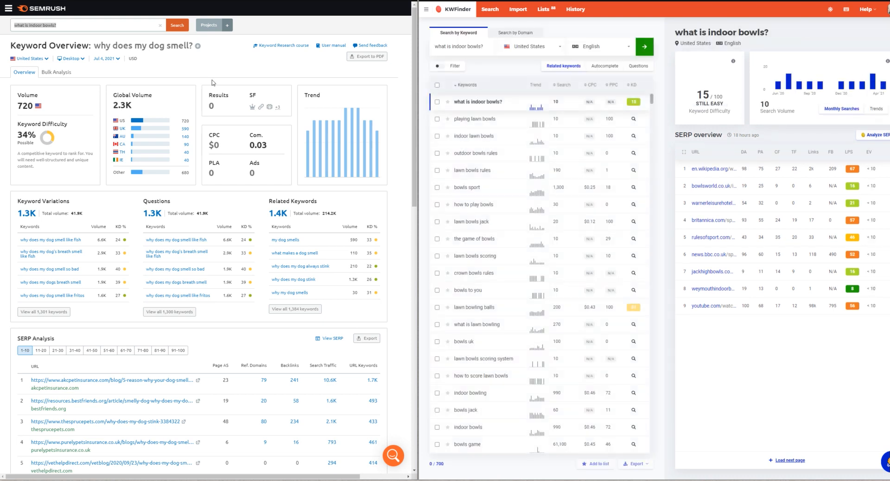
Run the Semrush search for "what is indoor bowls?" and review its overview through the SERP Analysis section
click(174, 26)
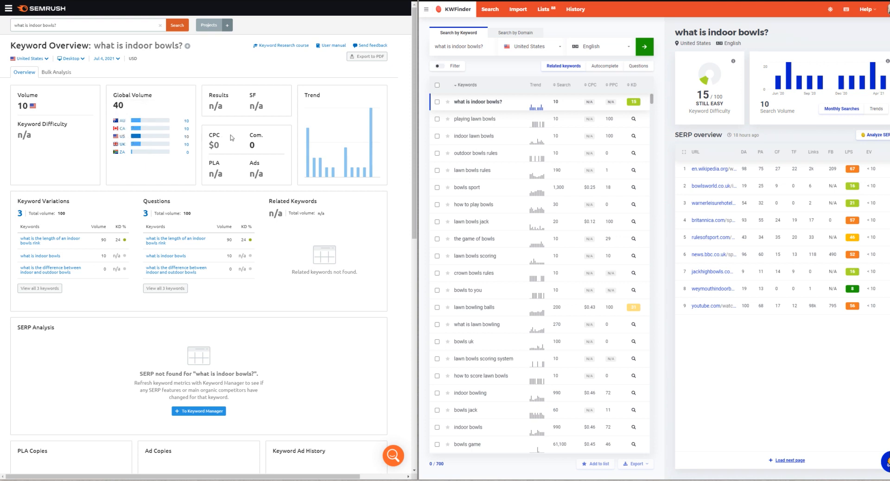
scroll(216, 298, down, 2)
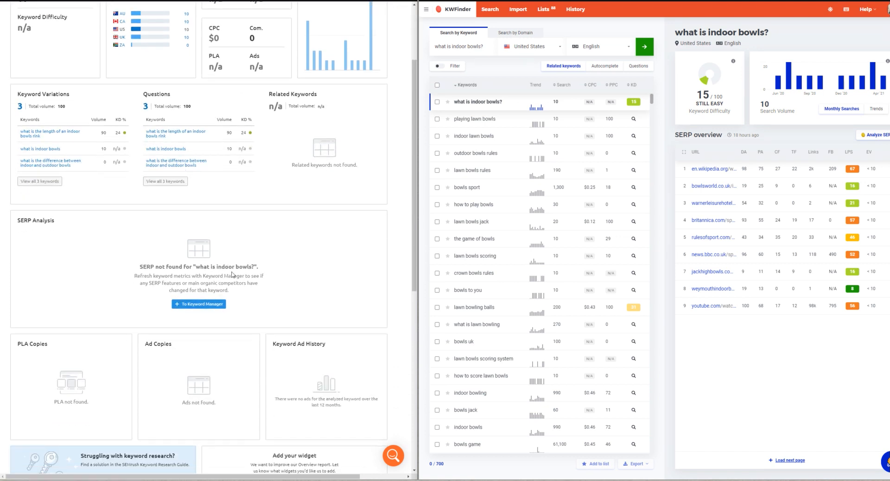
scroll(235, 265, down, 3)
scroll(235, 264, up, 5)
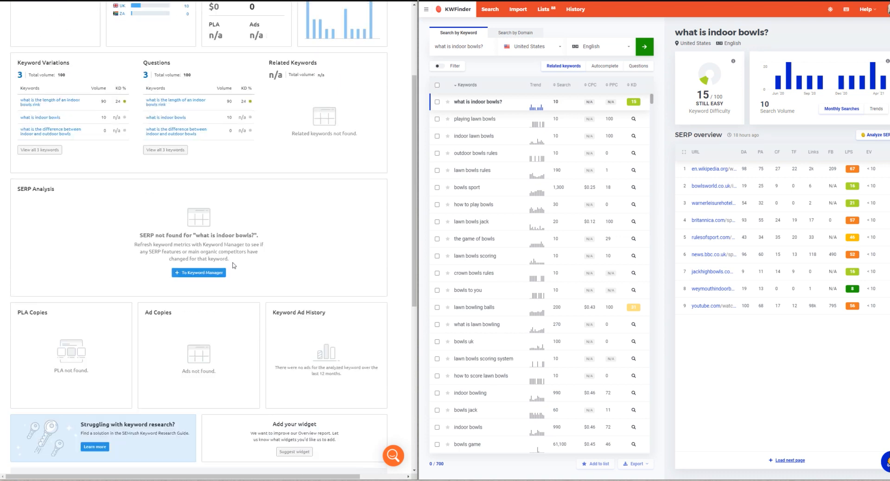
scroll(234, 263, up, 1)
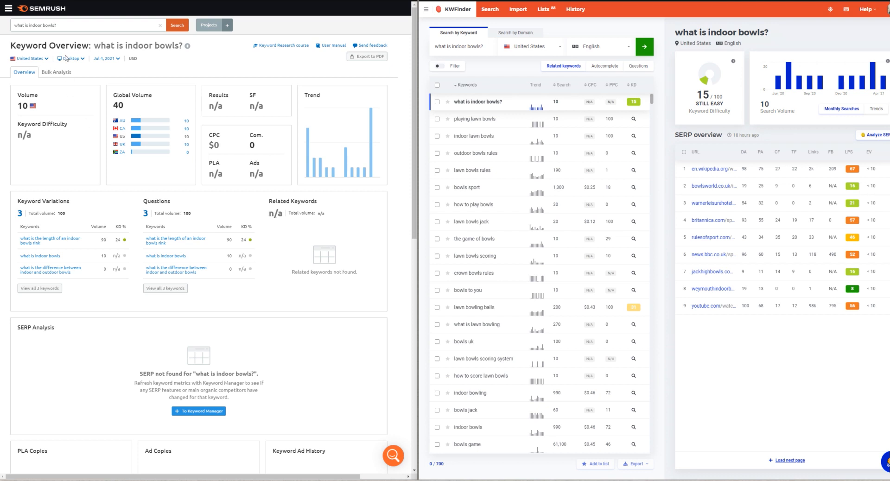
Check the indoor bowls keyword's Semrush overview for the United Kingdom, and return the country to United States
click(47, 59)
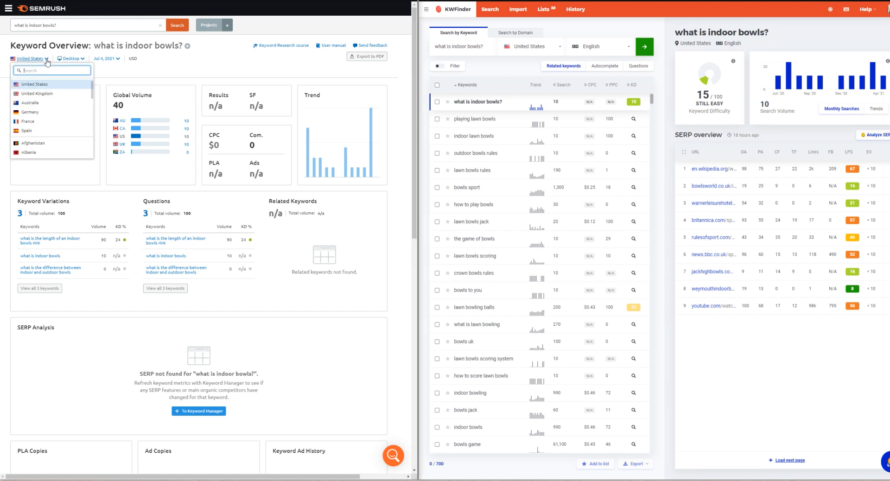
click(44, 94)
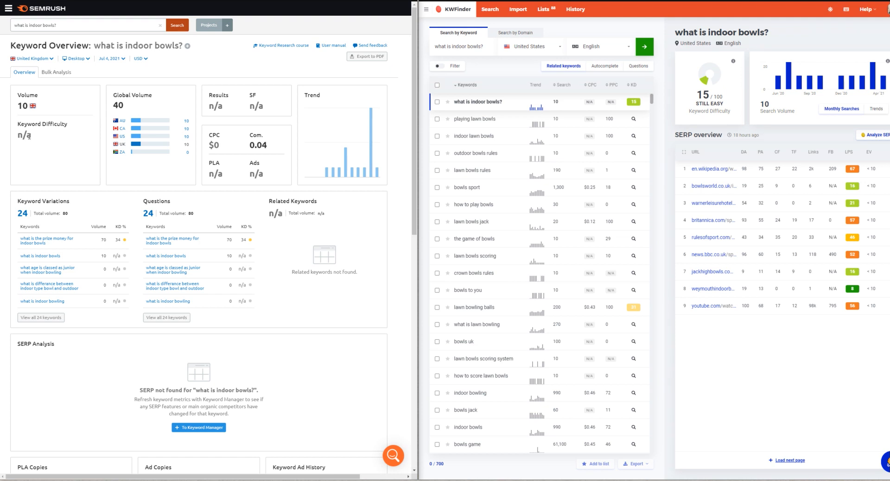
scroll(240, 255, down, 3)
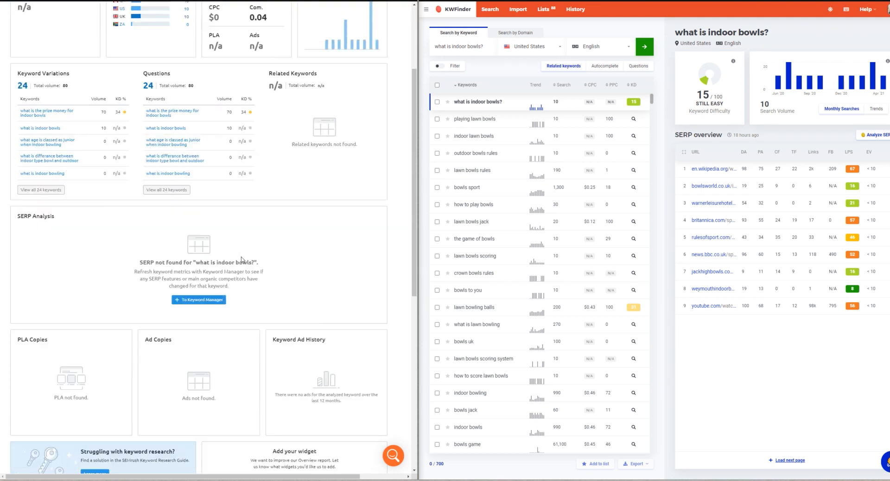
scroll(244, 258, up, 3)
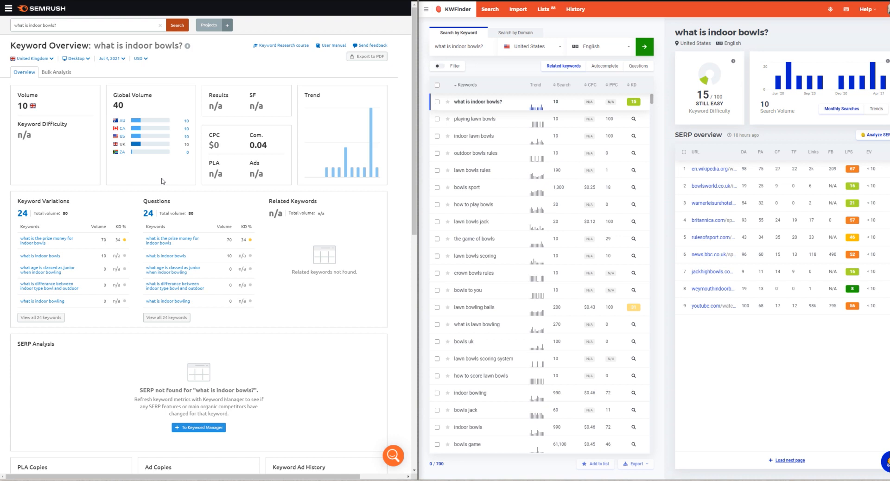
click(50, 59)
click(34, 85)
Replace the Semrush search keyword with "best blenders for seniors" and copy the phrase
click(110, 30)
text(best blenders for)
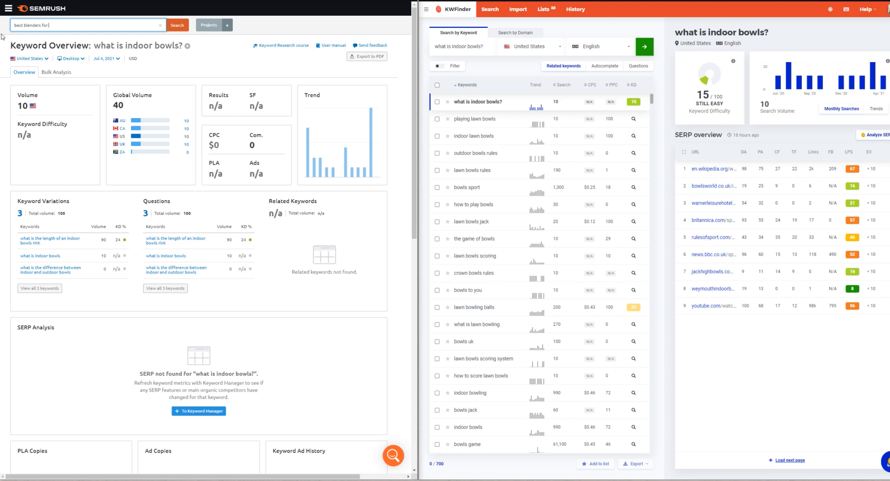
text( seniors)
key(ctrl+a)
right_click(49, 25)
click(65, 51)
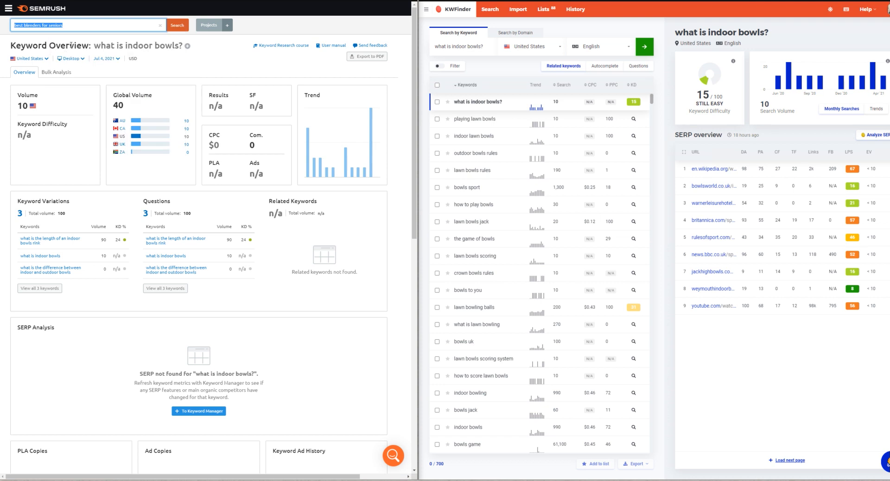
Run the Semrush search for "best blenders for seniors", then search the same copied phrase in KWFinder in place of its current keyword
click(172, 24)
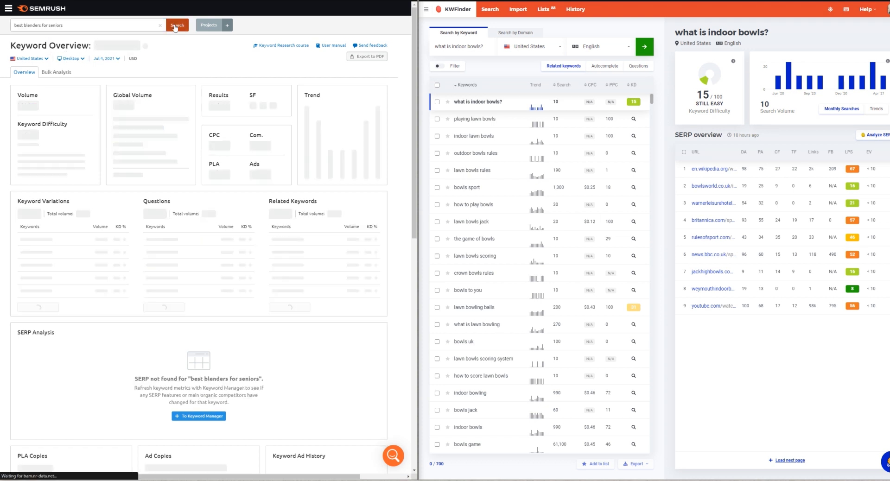
triple_click(488, 46)
right_click(450, 46)
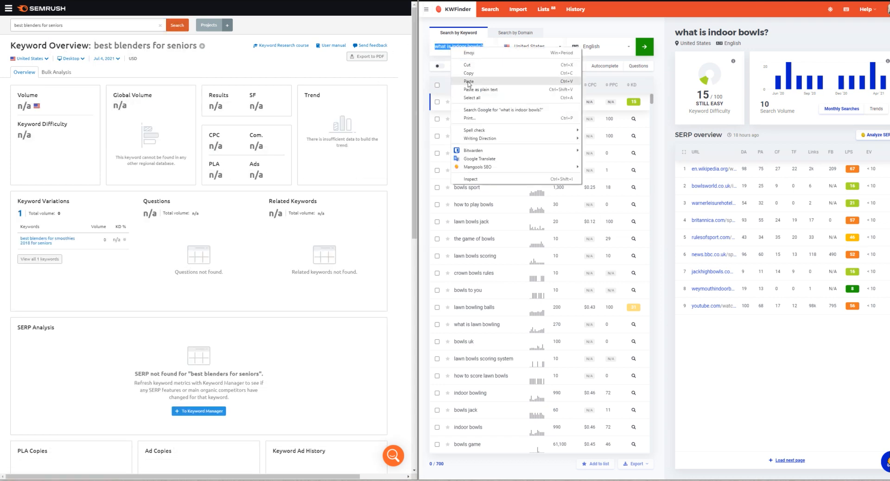
click(469, 82)
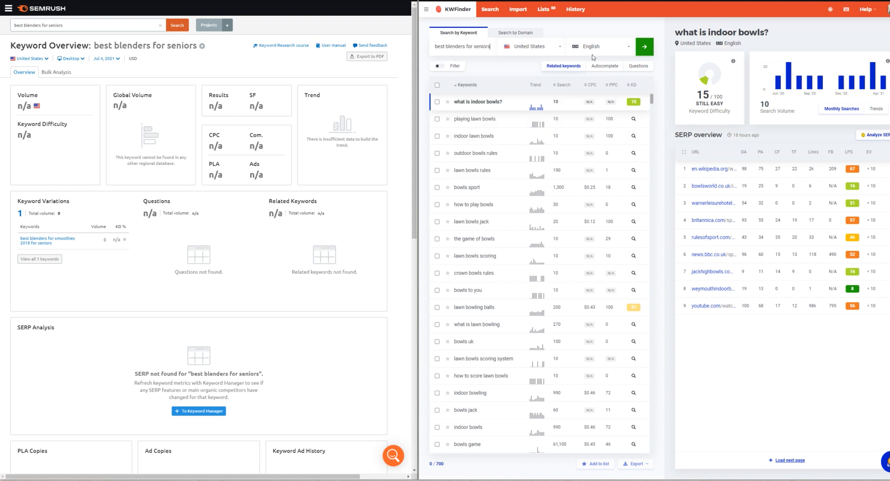
click(645, 47)
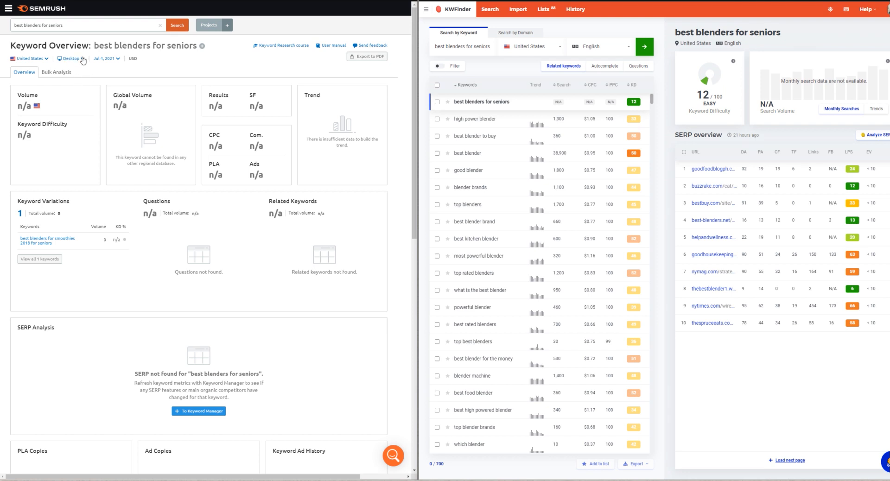
Switch the Semrush keyword overview for "best blenders for seniors" to Mobile device data
click(80, 59)
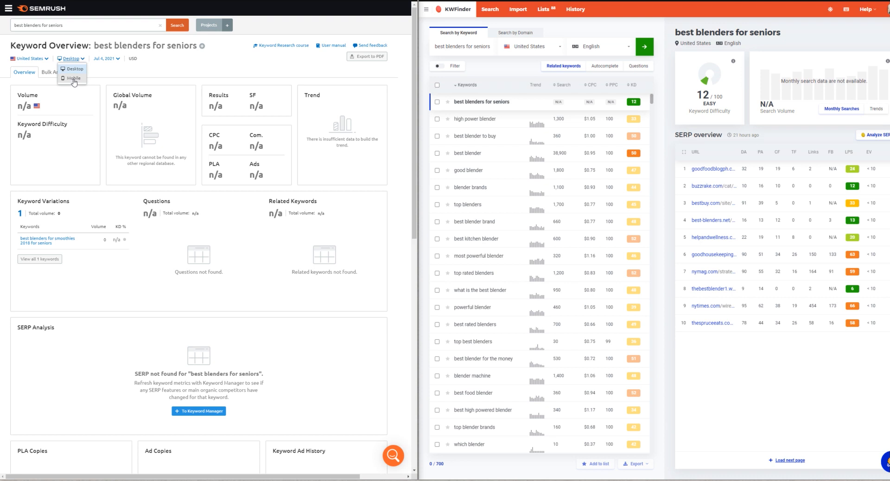
click(74, 79)
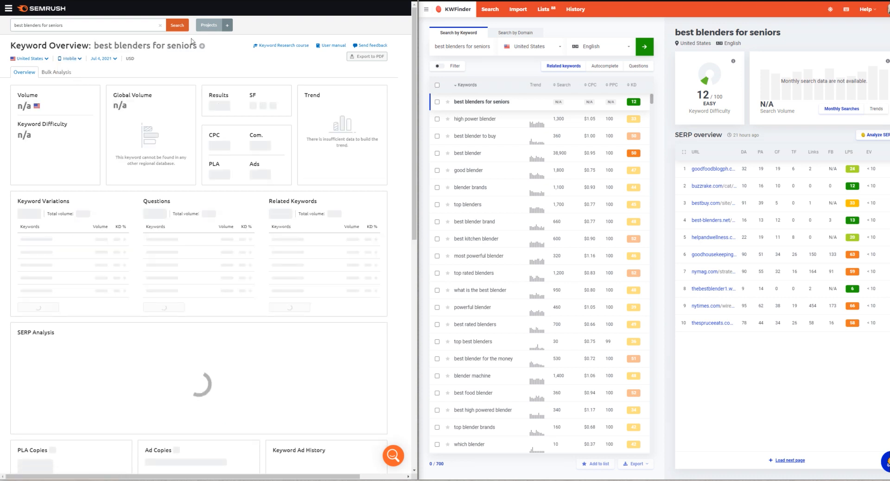